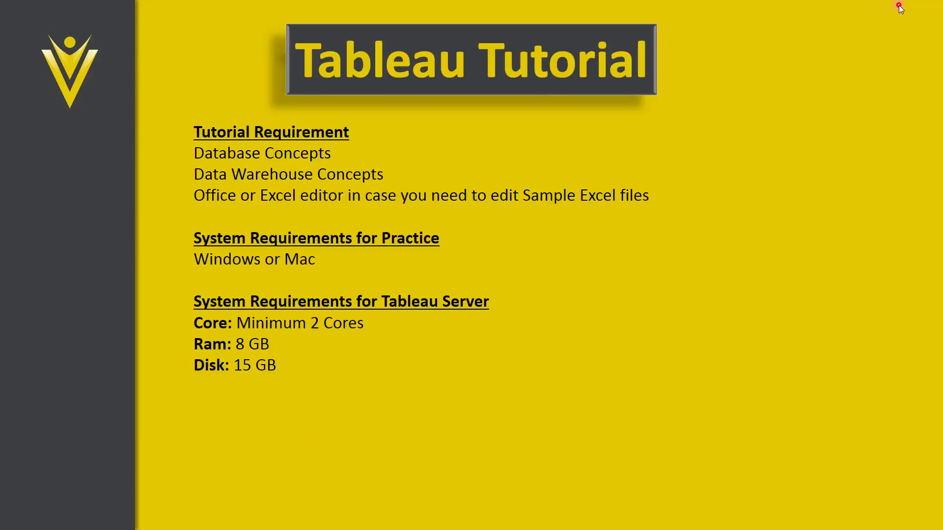
# Open the Start menu to show the list of installed programs
pyautogui.press('super')
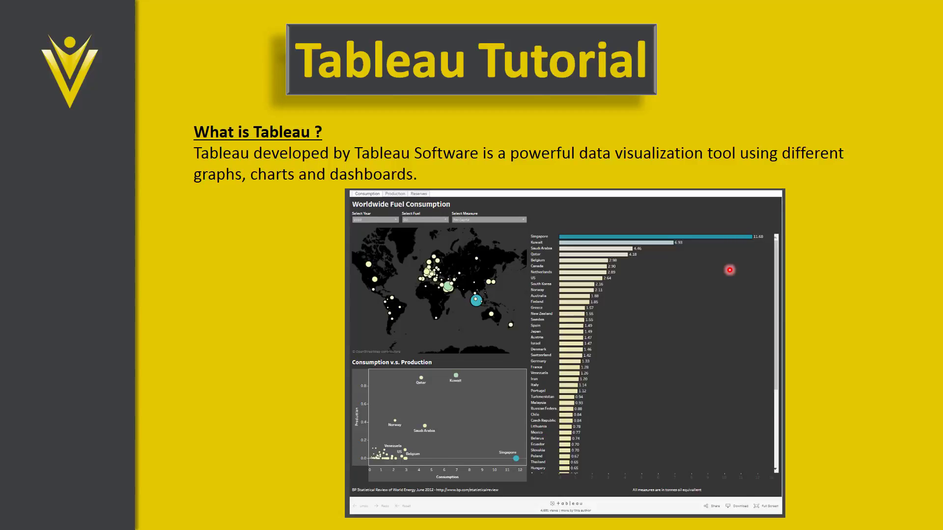
# Return to Chrome's Tableau Public download thank-you page, scrolled to the top
pyautogui.hotkey('alt', 'Tab')
pyautogui.hotkey('alt', 'Tab')
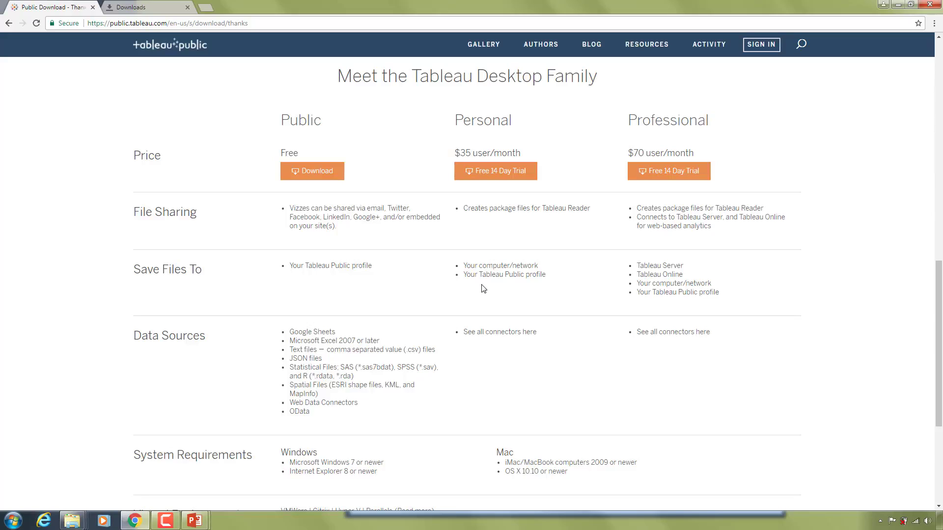
pyautogui.scroll(10, 821, 111)
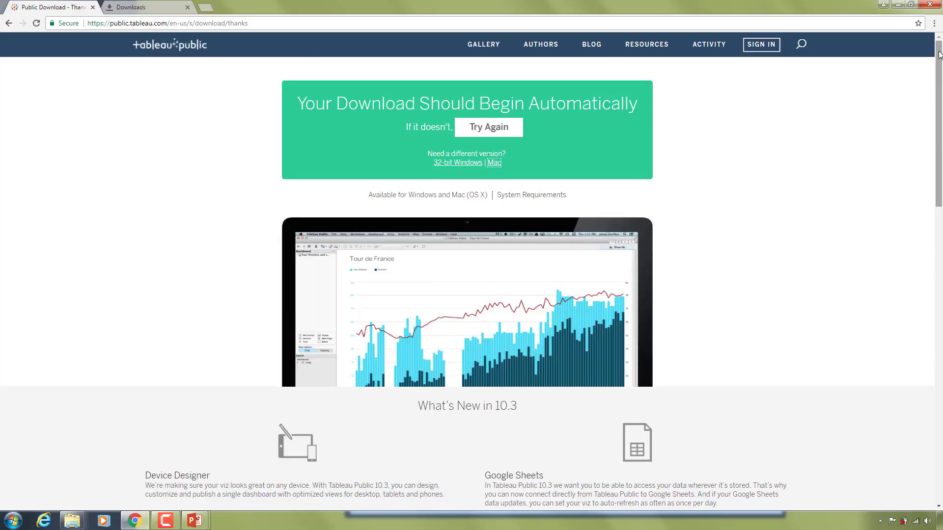
# Scroll down to the 'Meet the Tableau Desktop Family' comparison of Public, Personal and Professional
pyautogui.moveTo(939, 53); pyautogui.dragTo(941, 273)
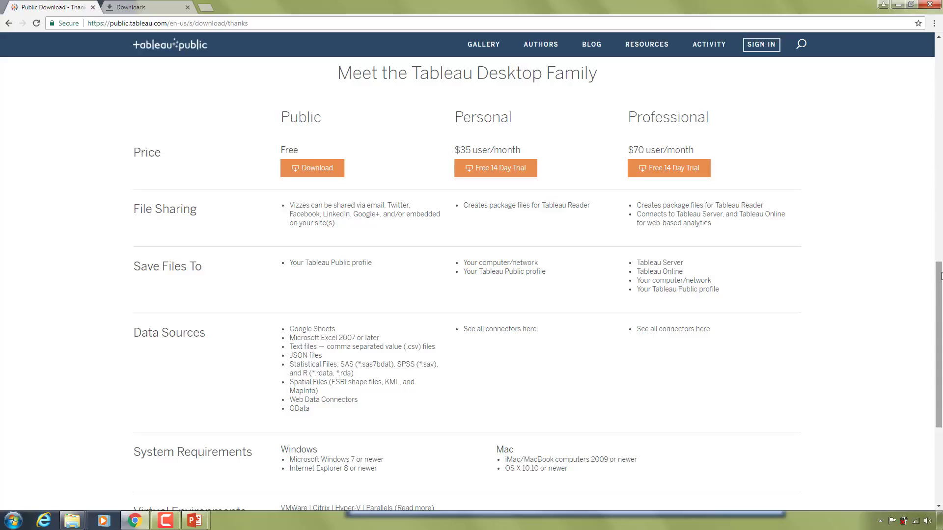
pyautogui.scroll(-2, 942, 276)
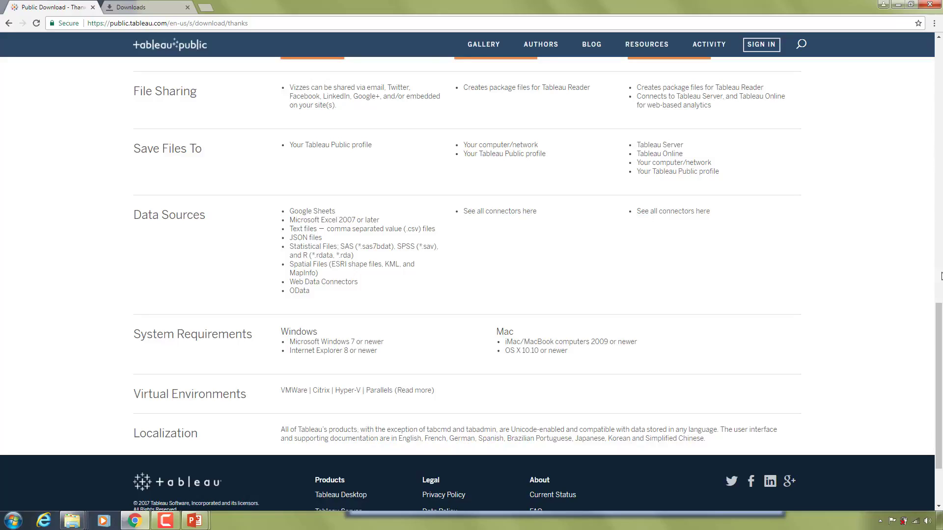
pyautogui.scroll(-1, 941, 276)
pyautogui.scroll(3, 941, 276)
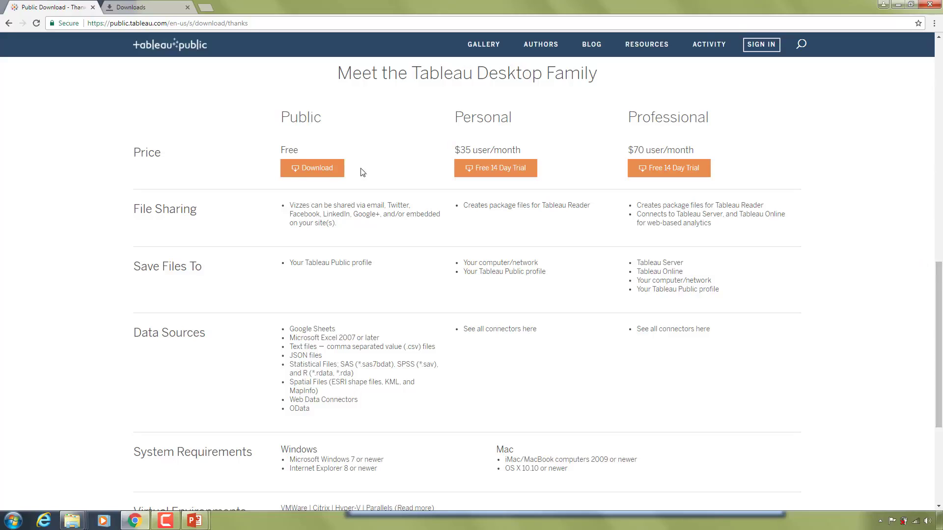
# Choose Download under the free Public edition to reach the email sign-up page
pyautogui.click(321, 168)
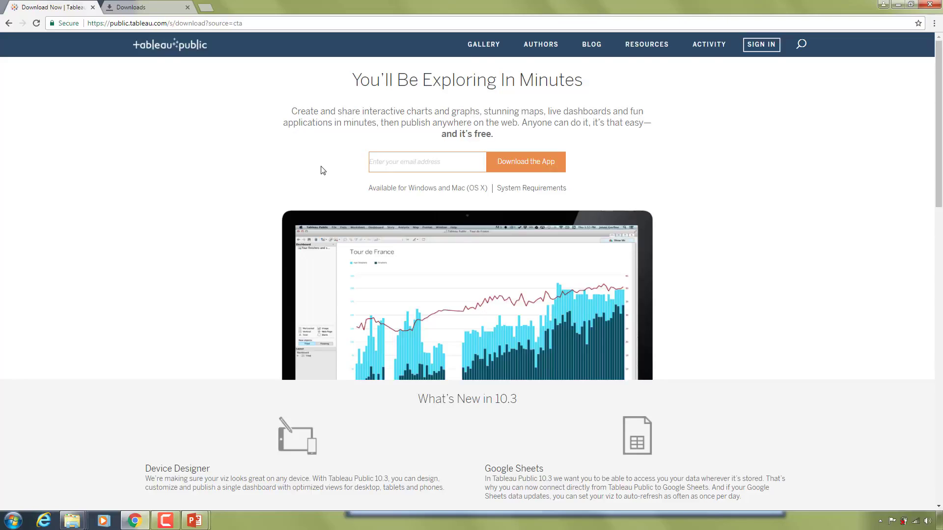
# Run the TableauPublicDesktop-64bit-10-3-2 installer from Downloads, allowing it past the security warning
pyautogui.hotkey('alt', 'Tab')
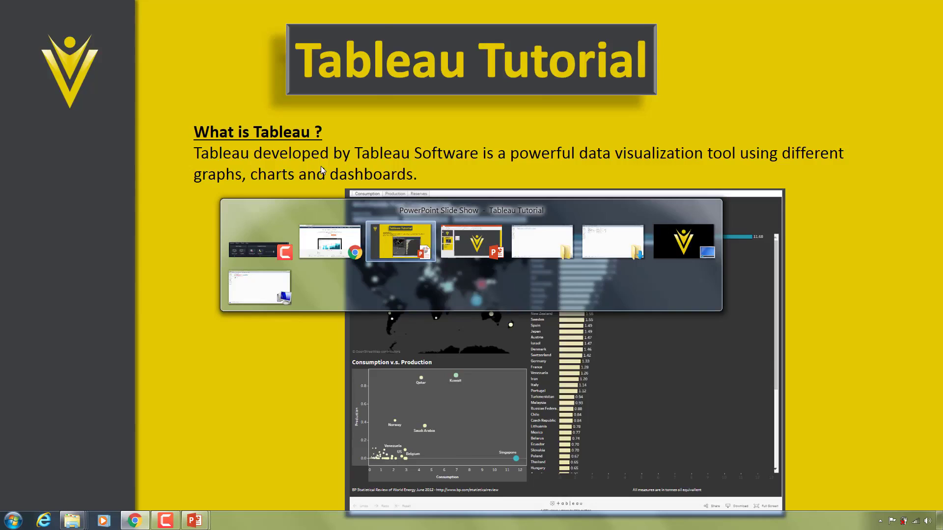
pyautogui.press('Tab')
pyautogui.press('Tab')
pyautogui.press('Tab')
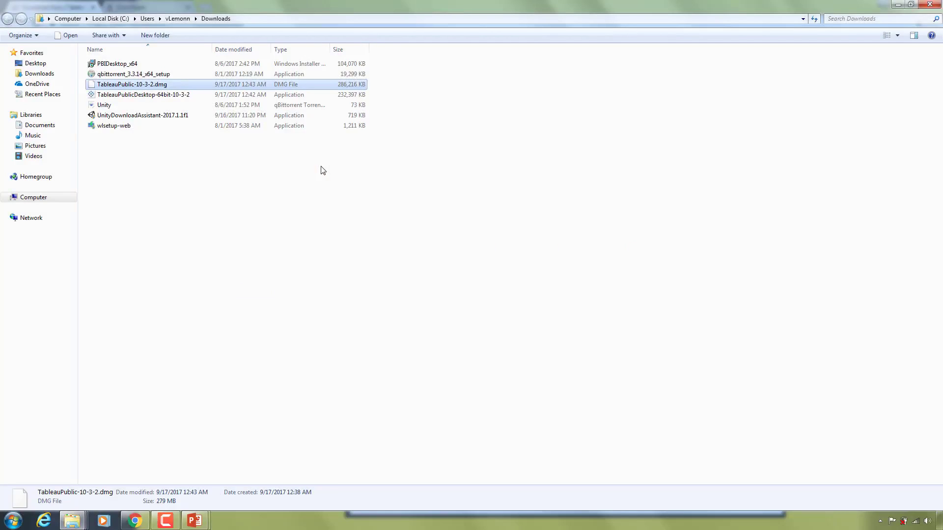
pyautogui.click(266, 96)
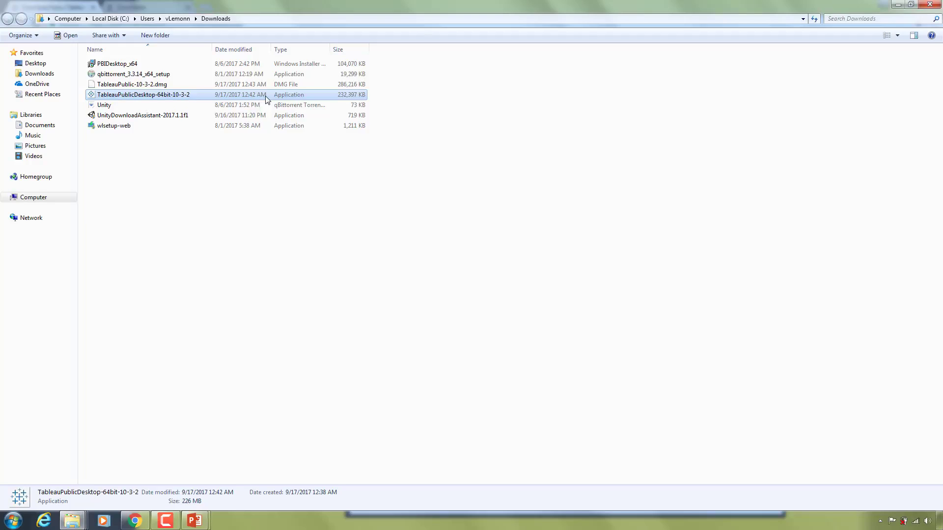
pyautogui.doubleClick(267, 98)
pyautogui.click(513, 274)
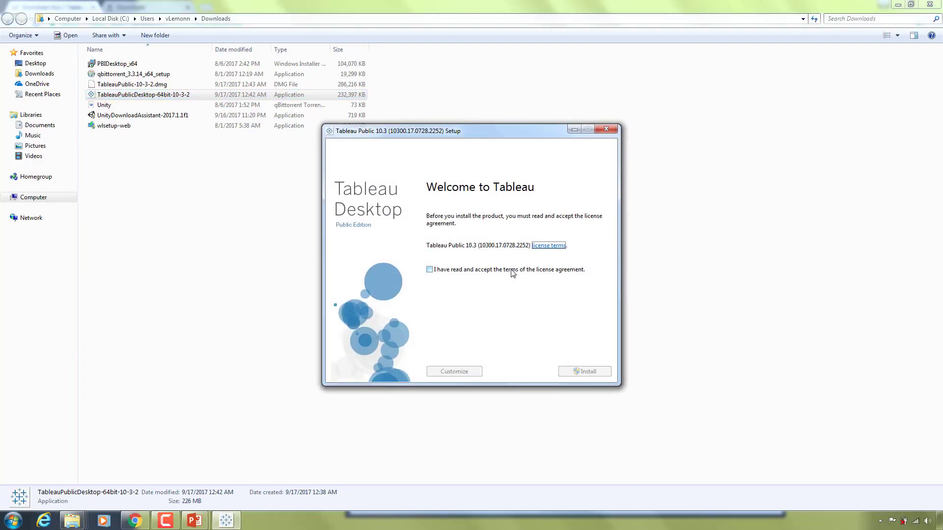
# Accept the Tableau license terms and open the full EULA in Chrome for review
pyautogui.click(505, 273)
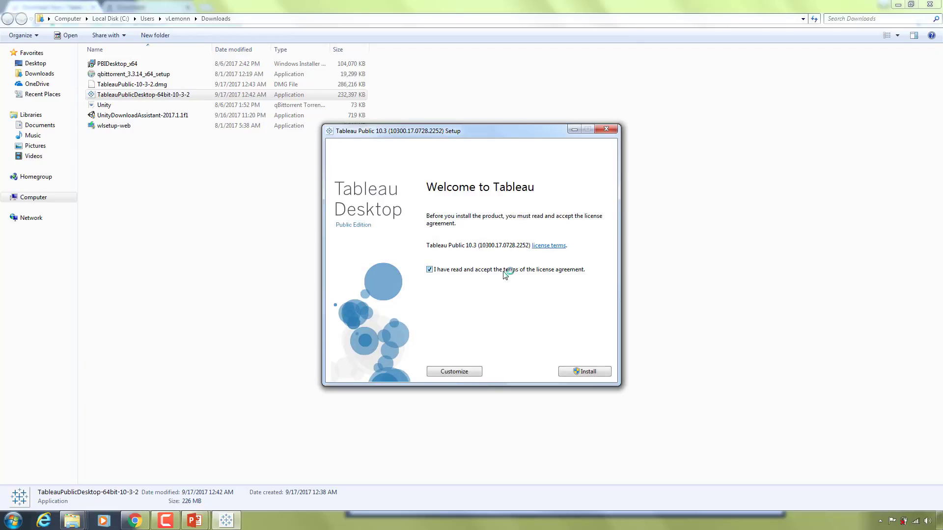
pyautogui.click(549, 247)
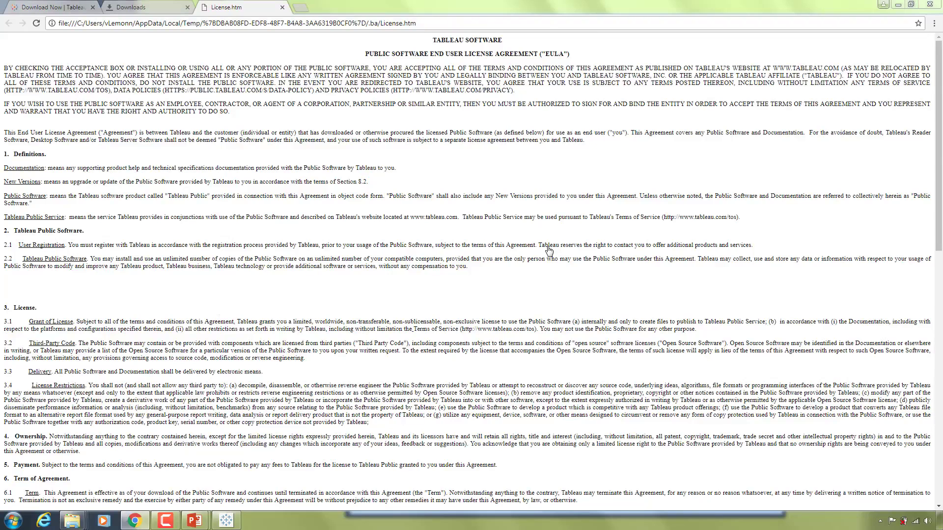
pyautogui.hotkey('alt', 'Tab')
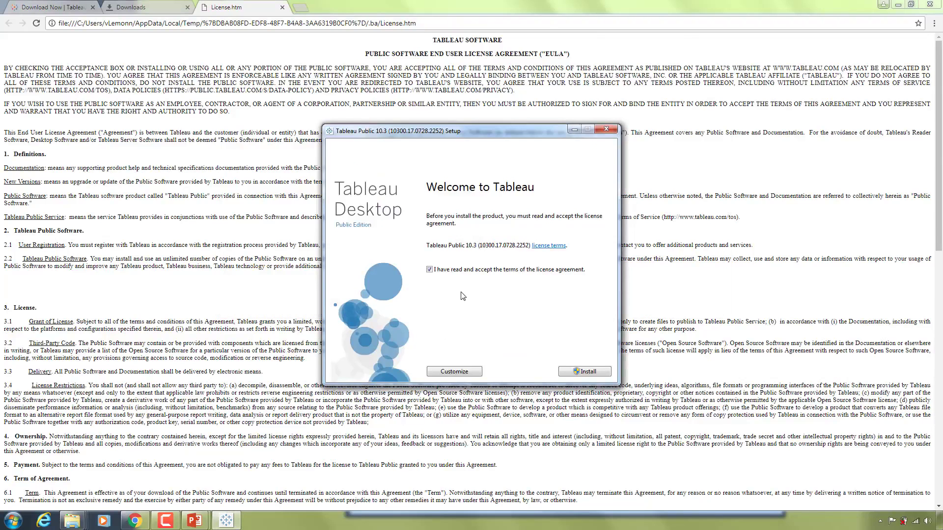
# Begin the Tableau Public 10.3 installation and minimize the Chrome EULA window
pyautogui.click(573, 375)
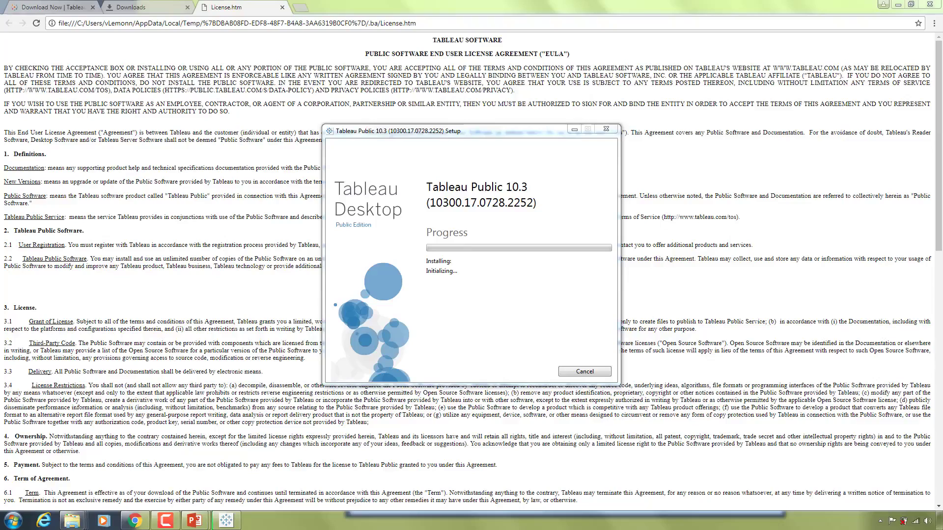
pyautogui.click(898, 5)
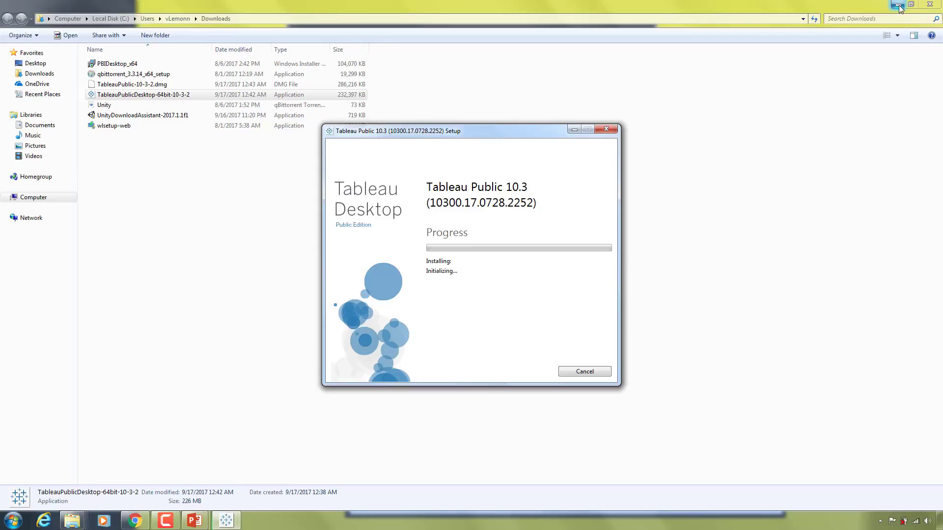
# Advance the PowerPoint slideshow to the Tutorial Requirement slide
pyautogui.hotkey('alt', 'Tab')
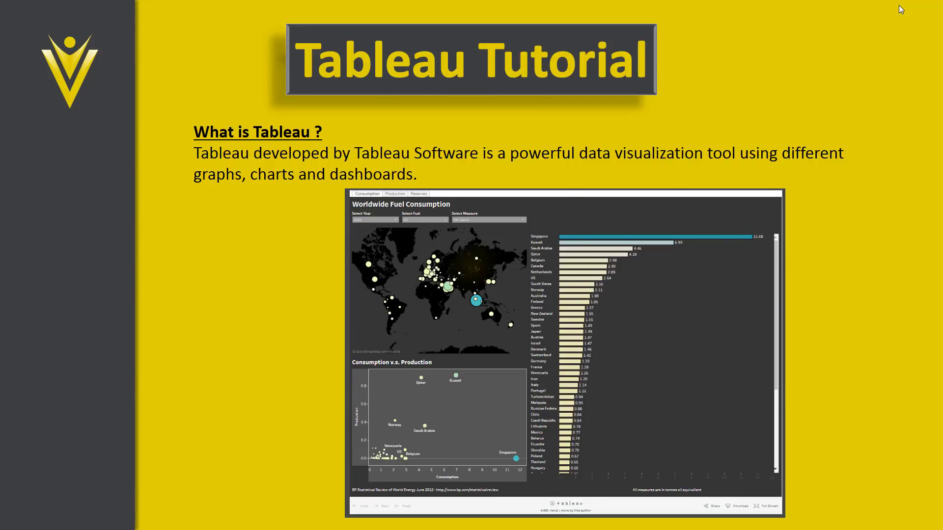
pyautogui.press('Right')
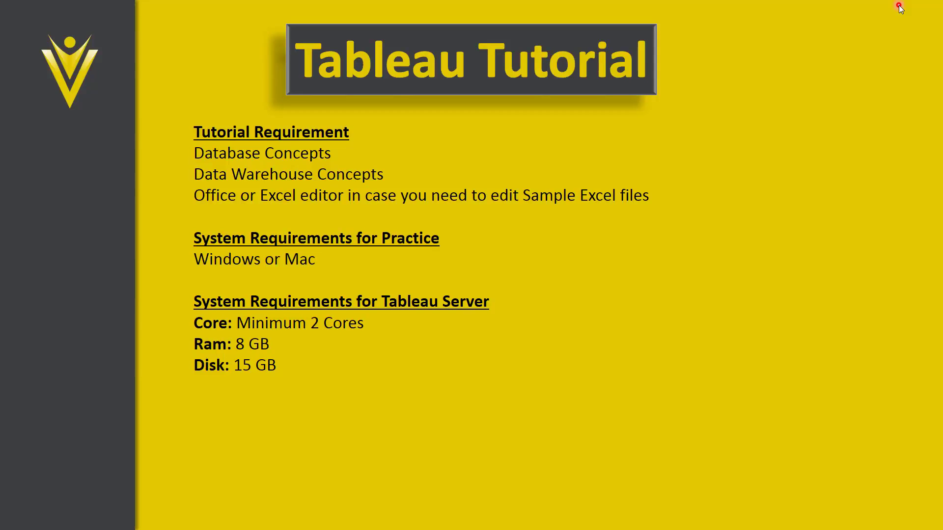
pyautogui.hotkey('alt', 'Tab')
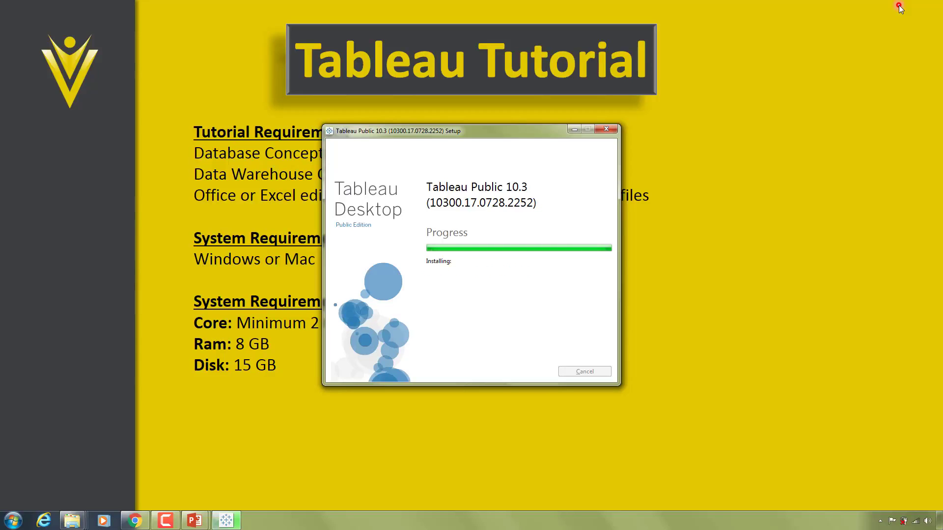
pyautogui.hotkey('alt', 'Tab')
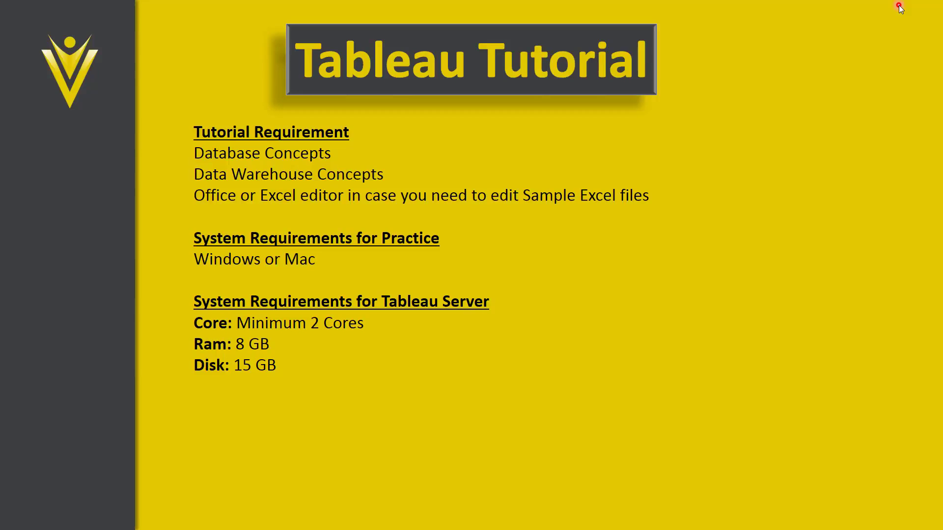
# Open the Start menu to find the newly installed Tableau Public 10.3
pyautogui.press('super')
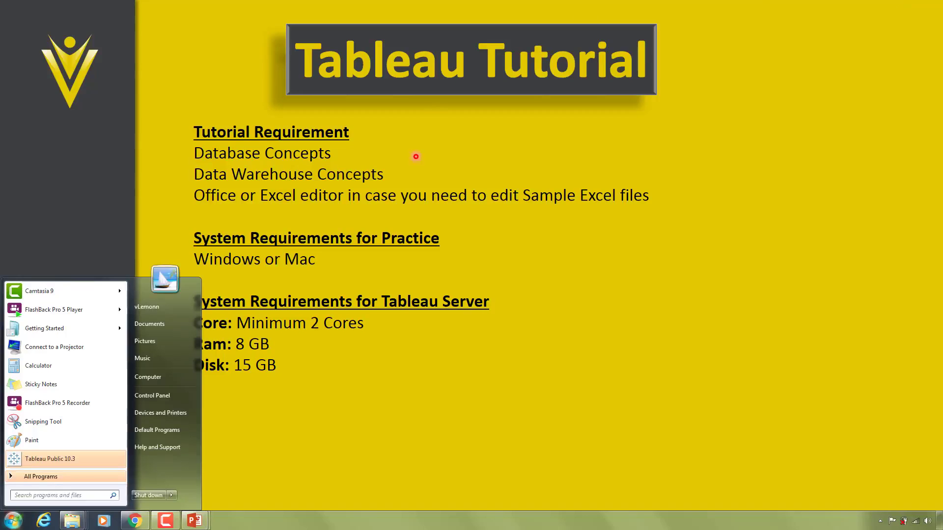